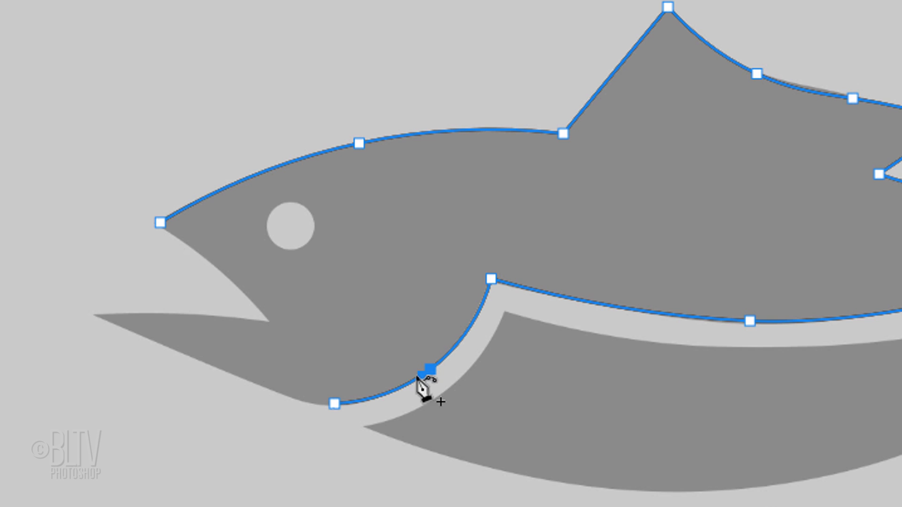
# Place an anchor point at the fish's lower jaw on the template.
pyautogui.click(95, 314)
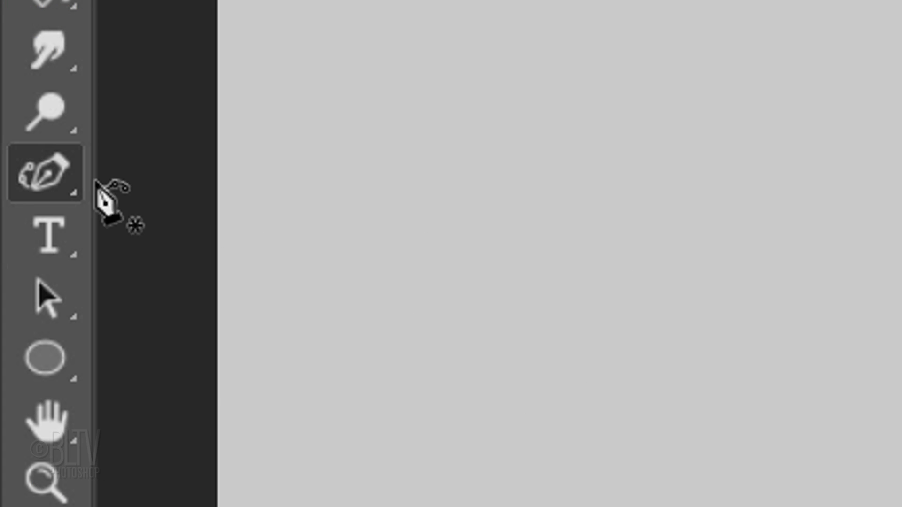
# Use the Curvature Pen in Path mode, keeping path thickness at 2 px.
pyautogui.click(11, 265)
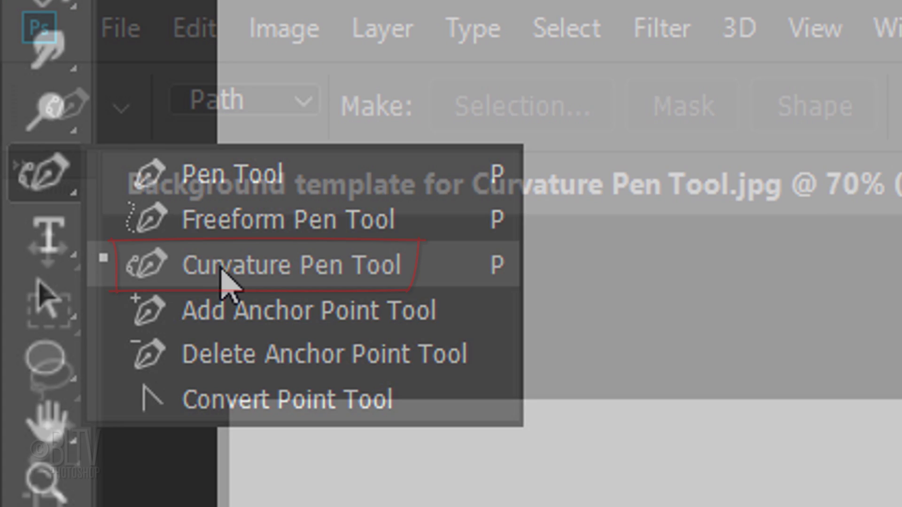
pyautogui.click(222, 269)
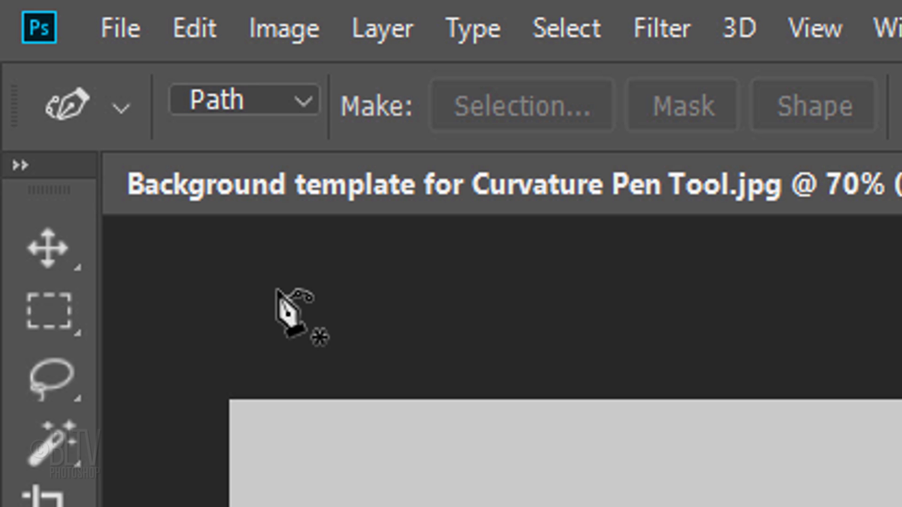
pyautogui.click(304, 109)
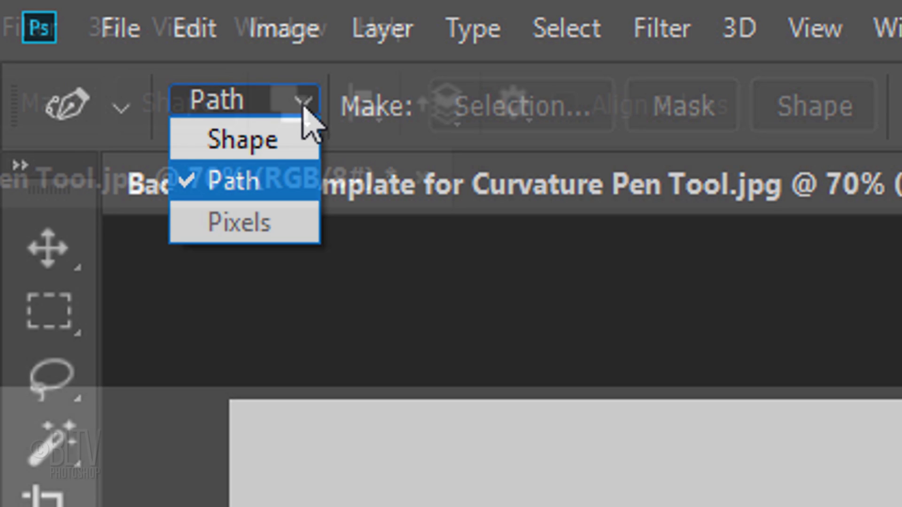
pyautogui.click(516, 115)
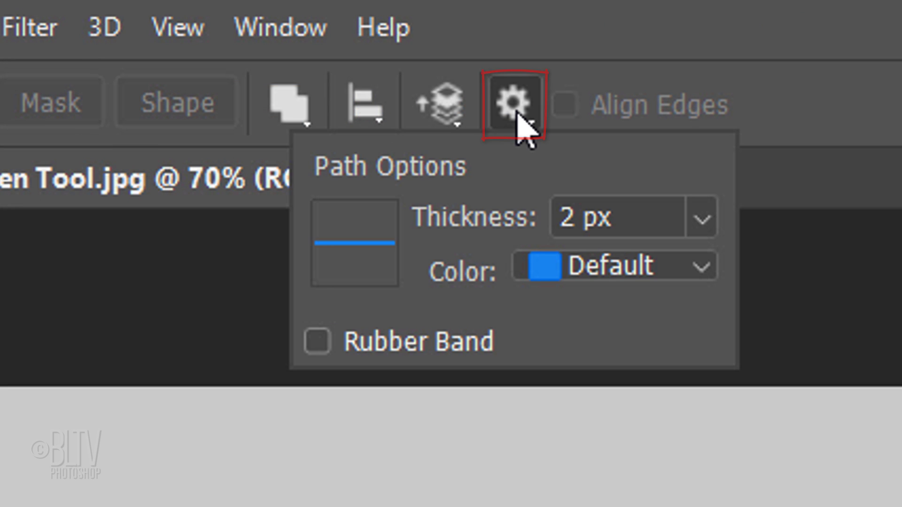
pyautogui.click(701, 219)
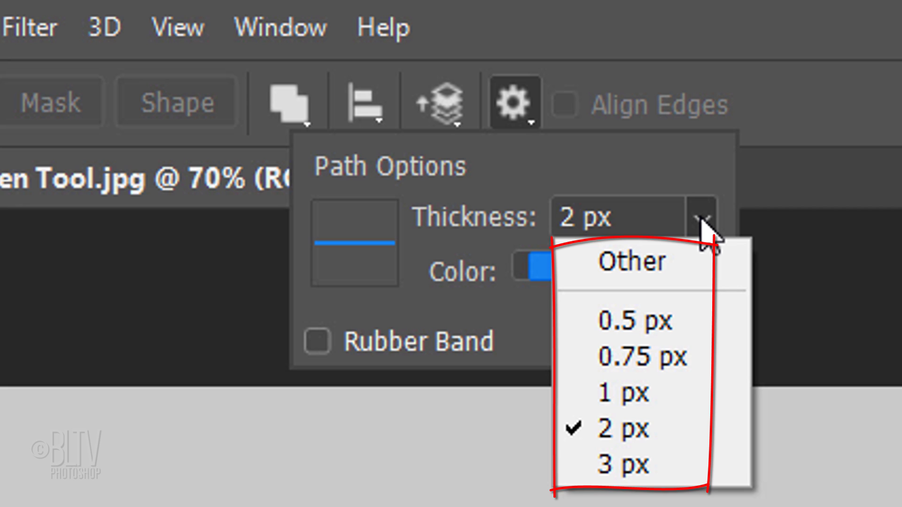
pyautogui.click(702, 223)
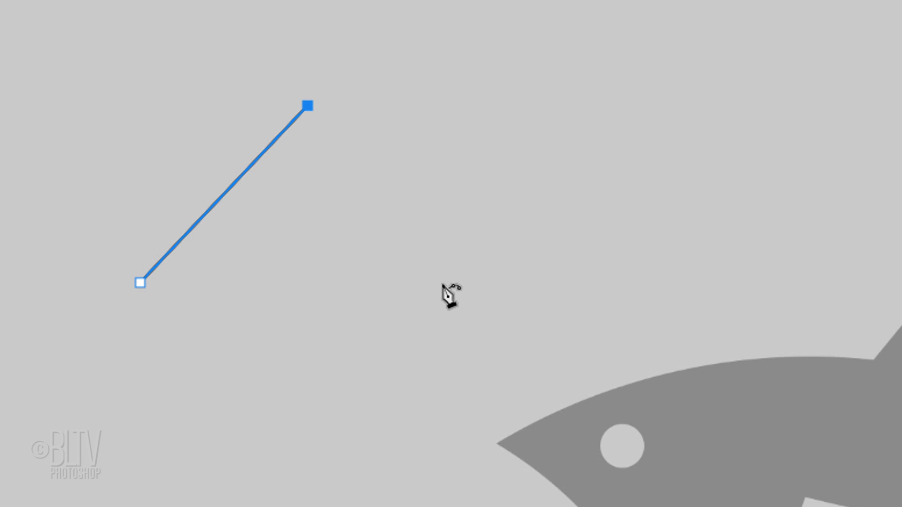
# Add arc and lower anchors above the fish's head, then close them into a four-point circle.
pyautogui.click(443, 284)
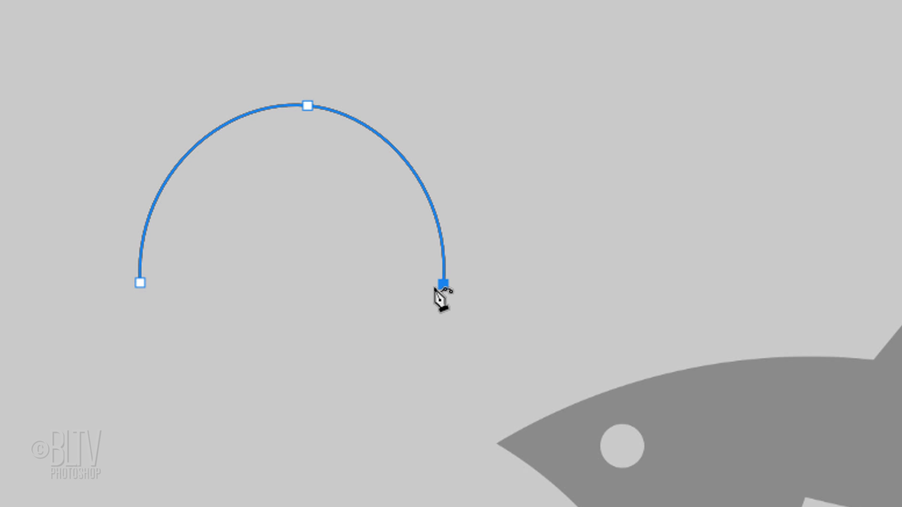
pyautogui.click(286, 404)
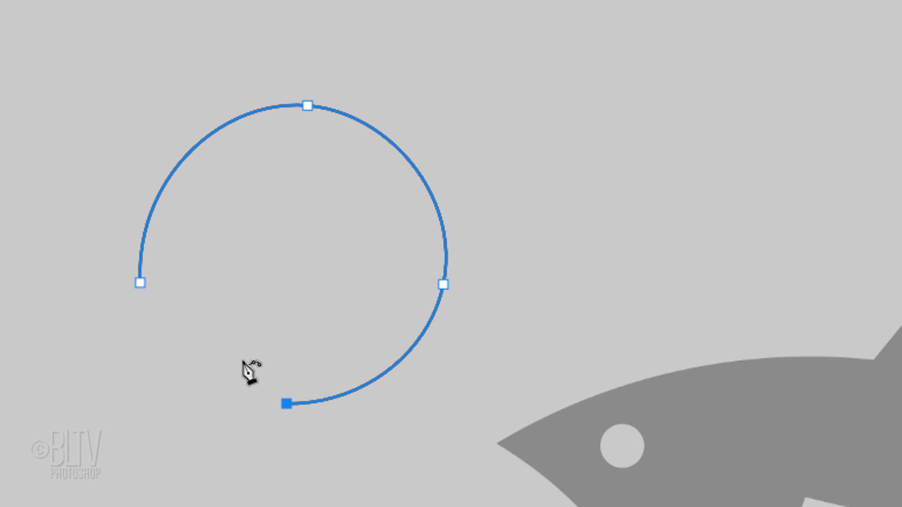
pyautogui.click(140, 283)
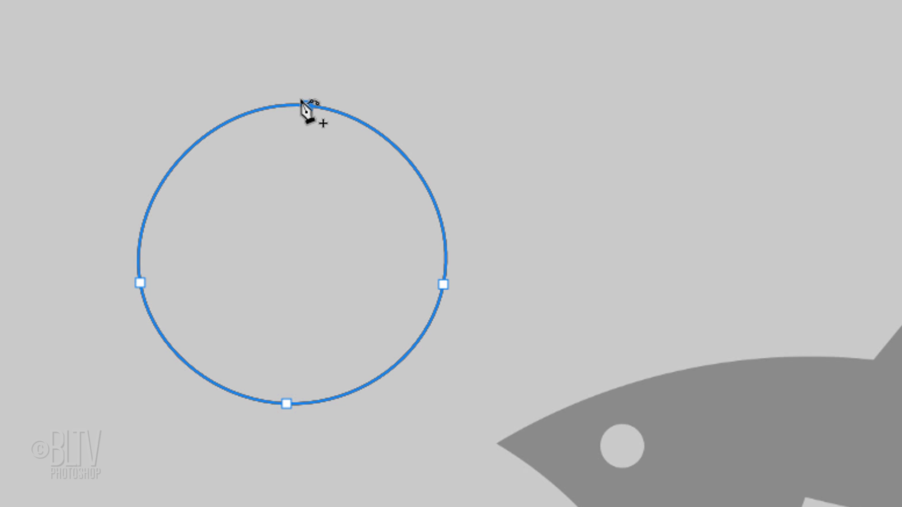
# Delete the top anchor, add a new one, and drag anchors to bend the circle into a crescent.
pyautogui.press('Delete')
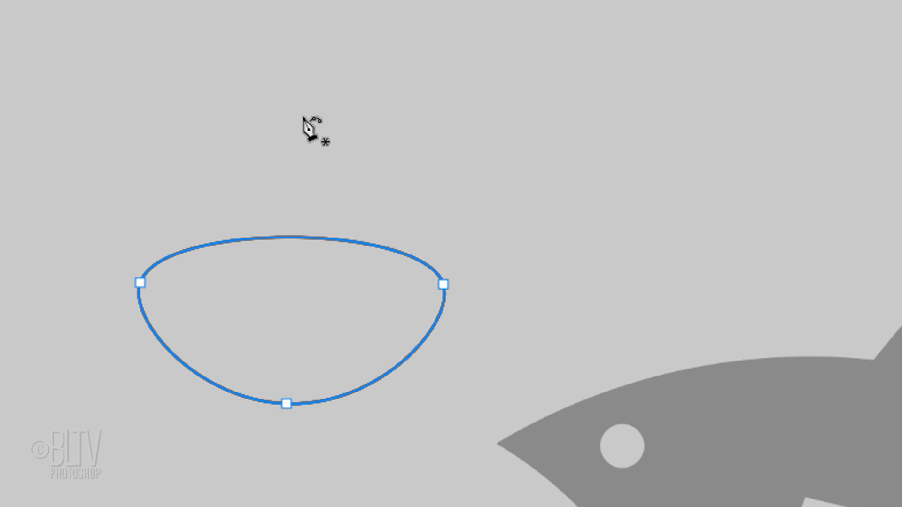
pyautogui.click(292, 237)
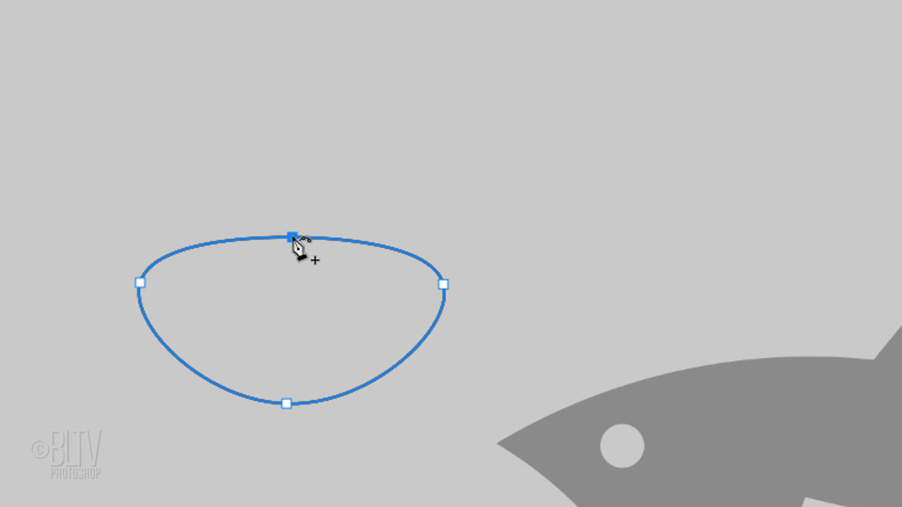
pyautogui.moveTo(292, 237); pyautogui.dragTo(292, 79)
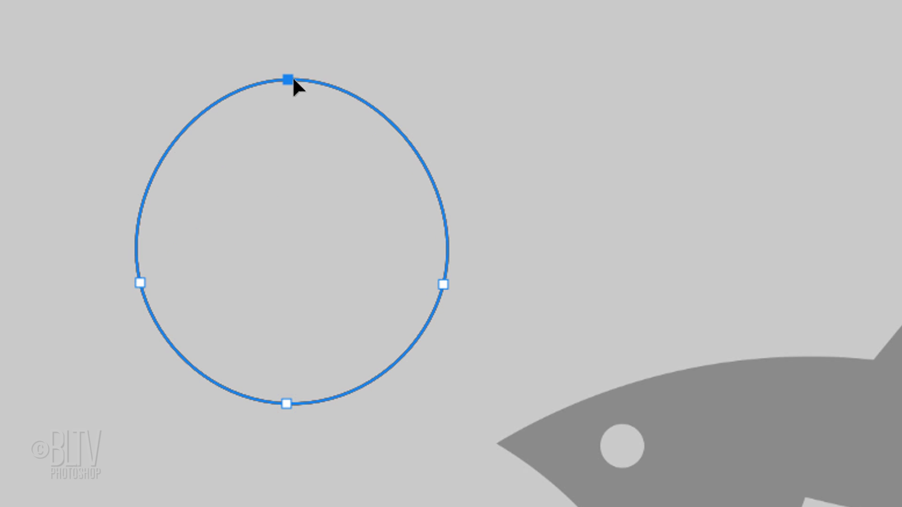
pyautogui.moveTo(422, 160); pyautogui.dragTo(285, 235)
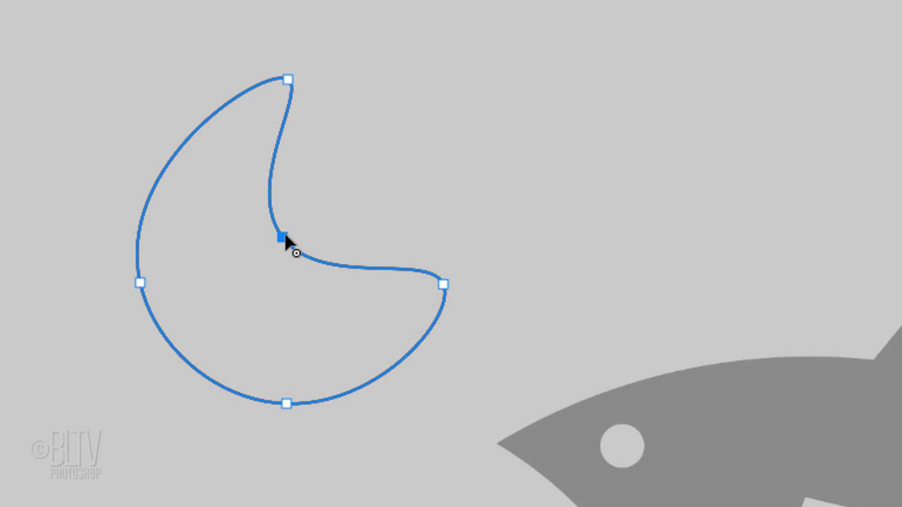
# Make the right and top anchors sharp corners, then delete the practice path.
pyautogui.click(443, 284)
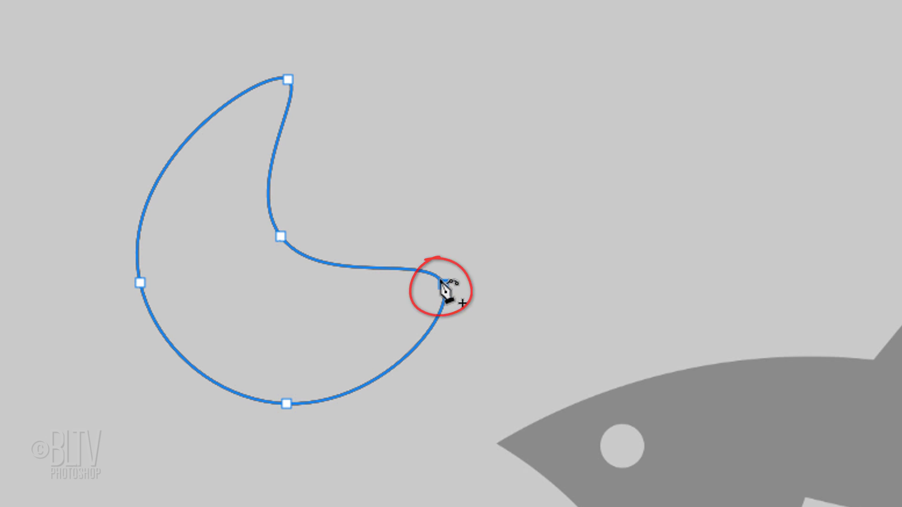
pyautogui.keyDown('alt'); pyautogui.click(443, 285); pyautogui.keyUp('alt')
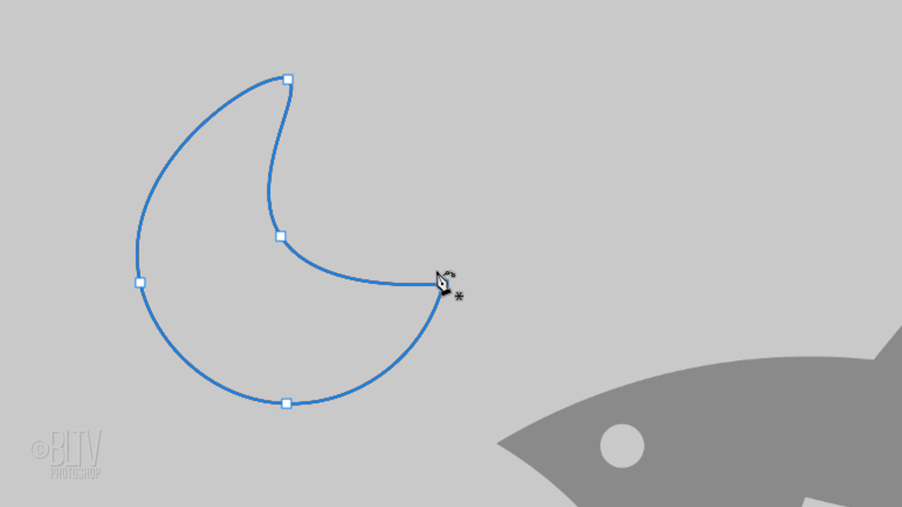
pyautogui.keyDown('alt'); pyautogui.click(288, 79); pyautogui.keyUp('alt')
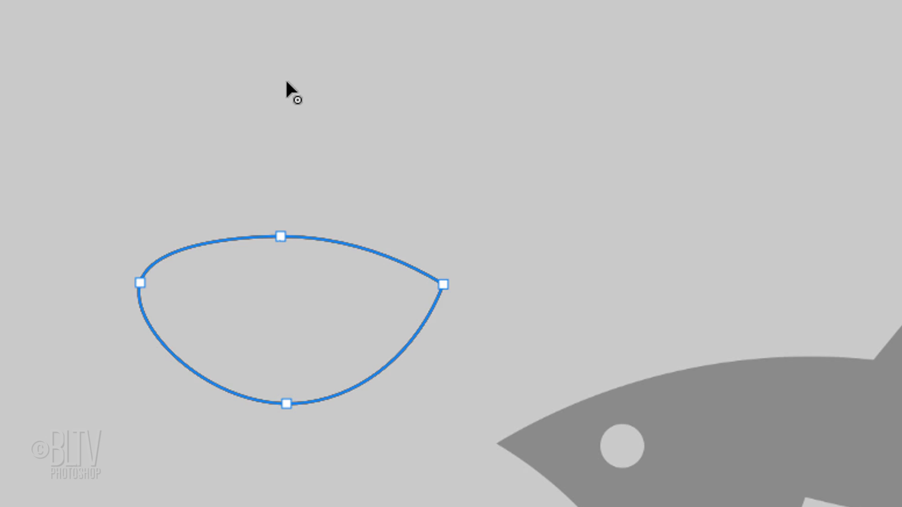
pyautogui.press('Delete')
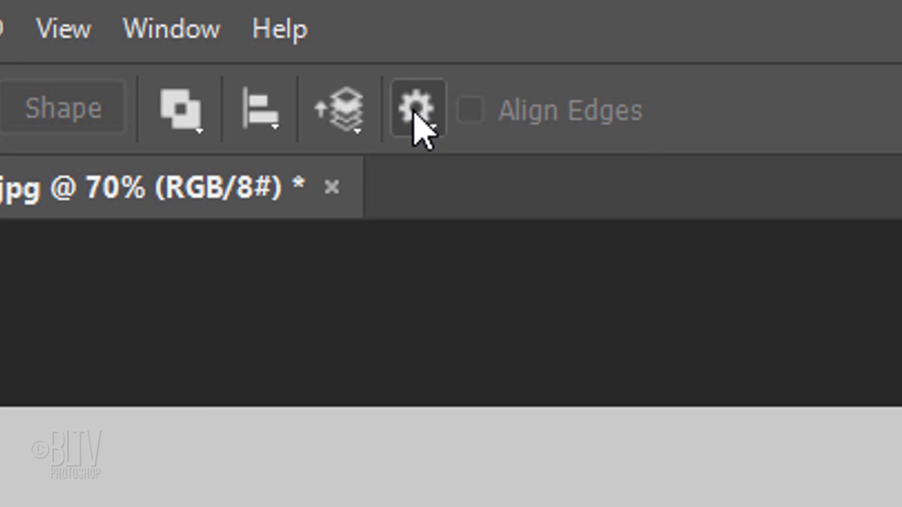
# Enable Rubber Band in the path options and draw an open curve through four anchors.
pyautogui.click(416, 111)
pyautogui.click(210, 360)
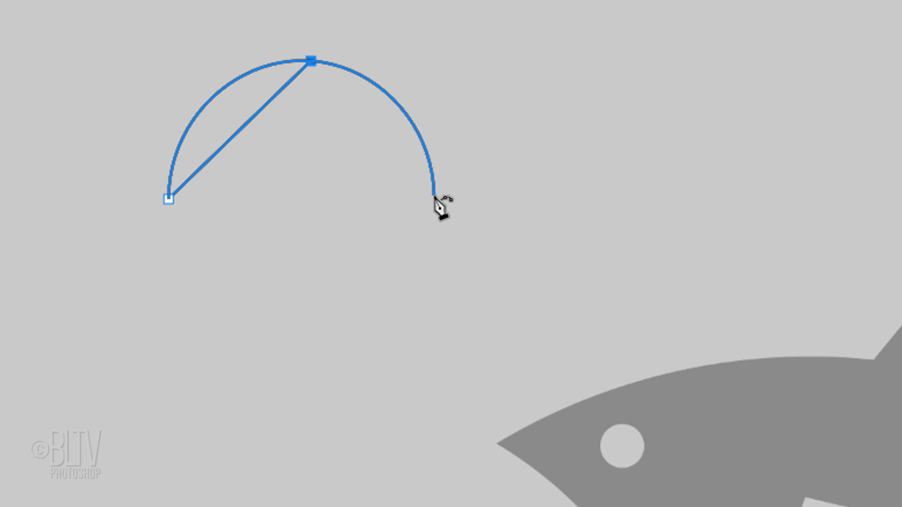
pyautogui.click(435, 196)
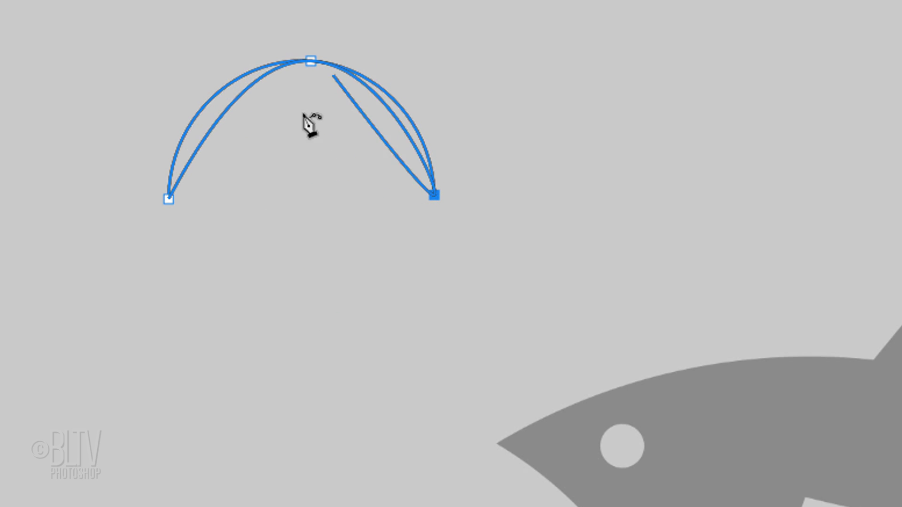
pyautogui.click(259, 209)
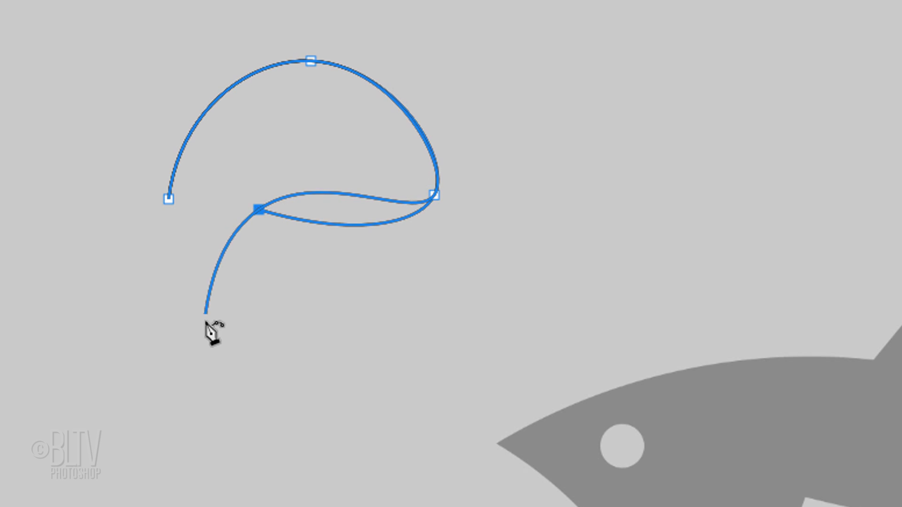
pyautogui.click(224, 362)
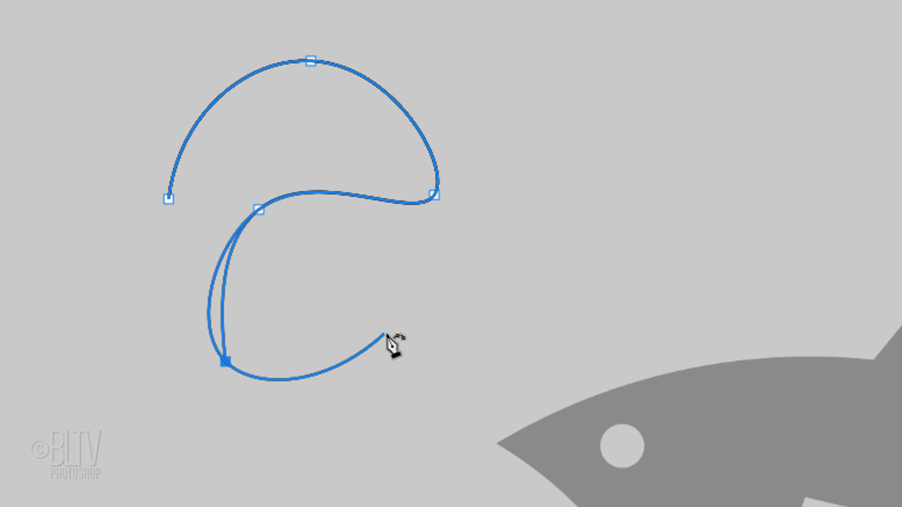
pyautogui.click(386, 335)
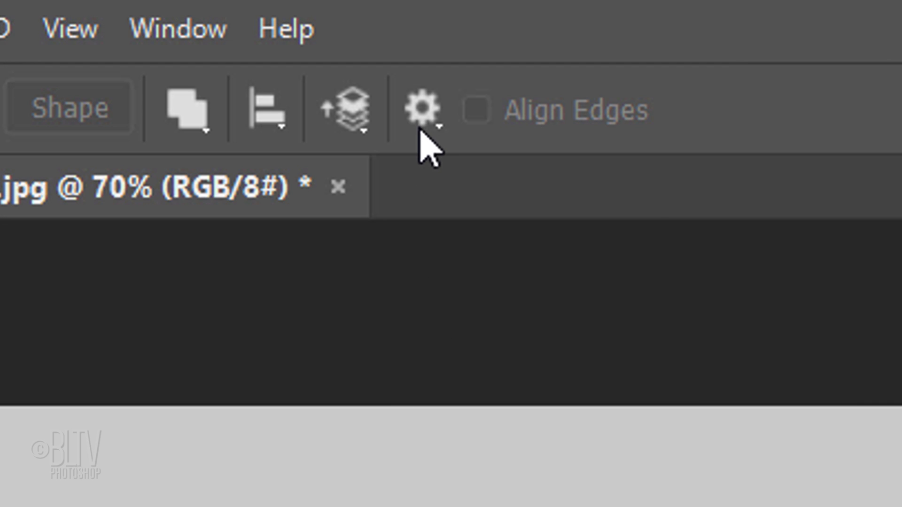
# Untick Rubber Band and bring up the Path Operations choices.
pyautogui.click(250, 25)
pyautogui.click(219, 360)
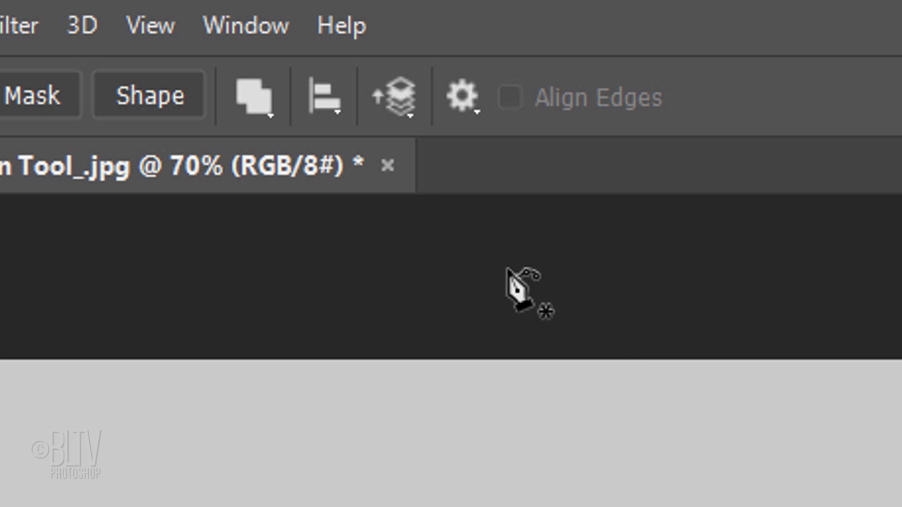
pyautogui.click(256, 96)
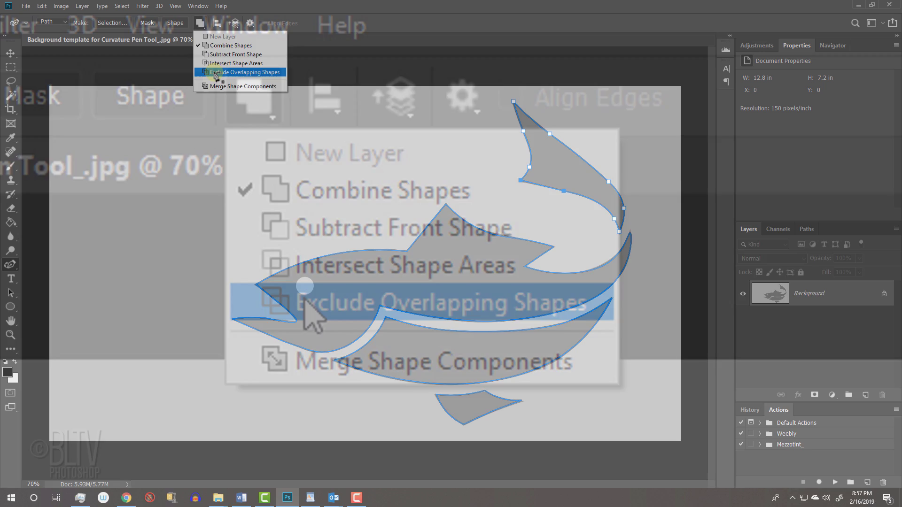
# Set Exclude Overlapping Shapes, zoom into the eye, and trace it with a closed four-point path.
pyautogui.click(305, 303)
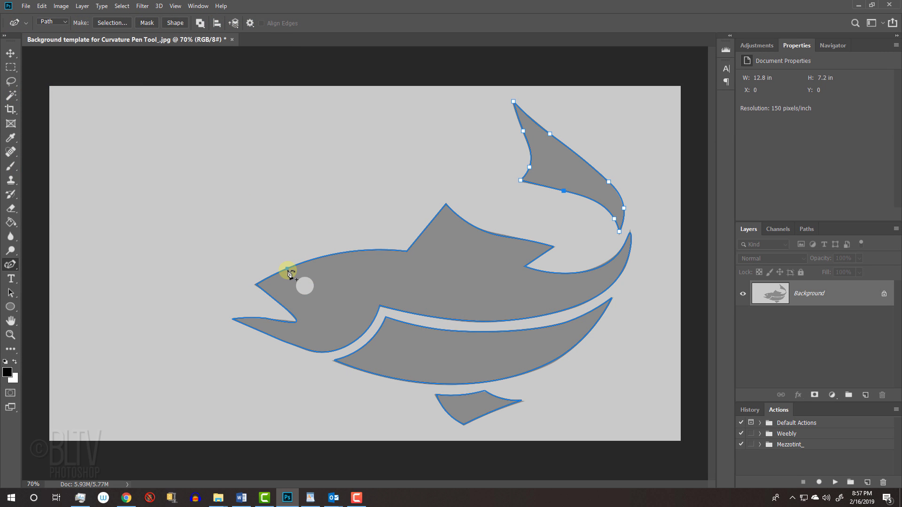
pyautogui.press('z')
pyautogui.moveTo(289, 273); pyautogui.dragTo(321, 300)
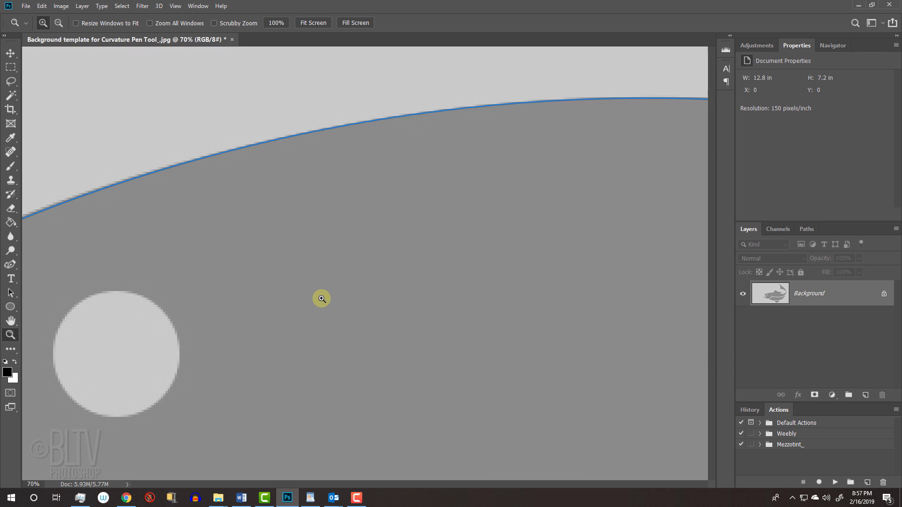
pyautogui.press('p')
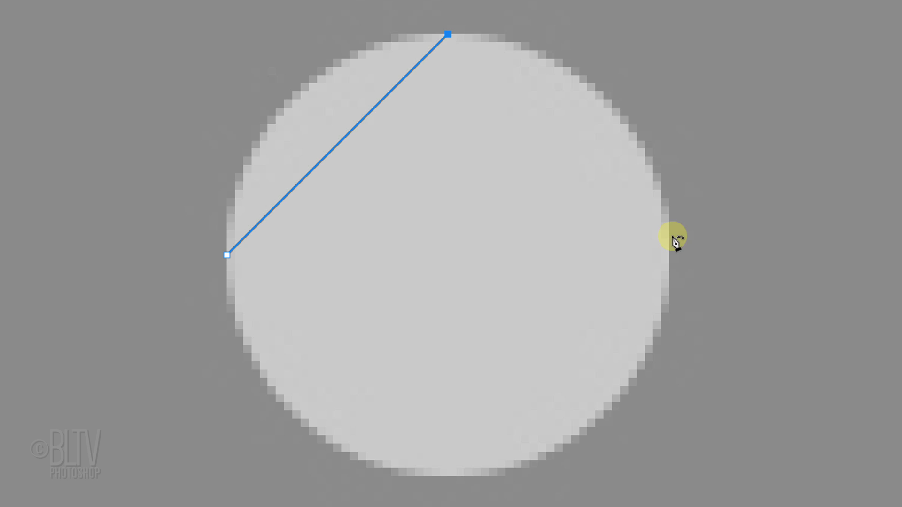
pyautogui.click(669, 255)
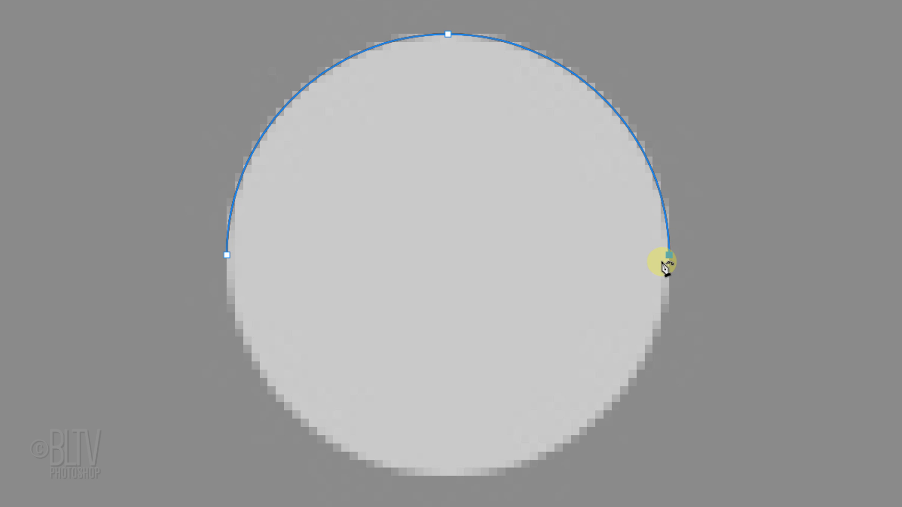
pyautogui.click(448, 476)
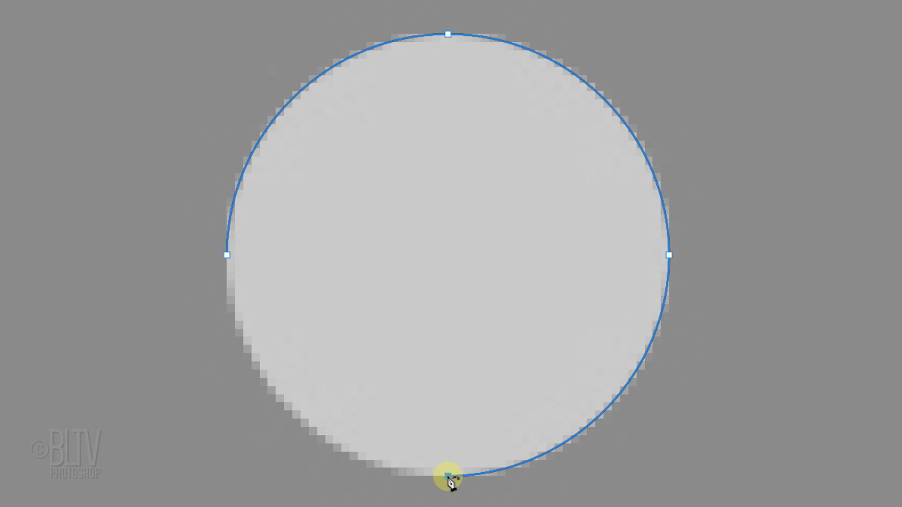
pyautogui.click(227, 255)
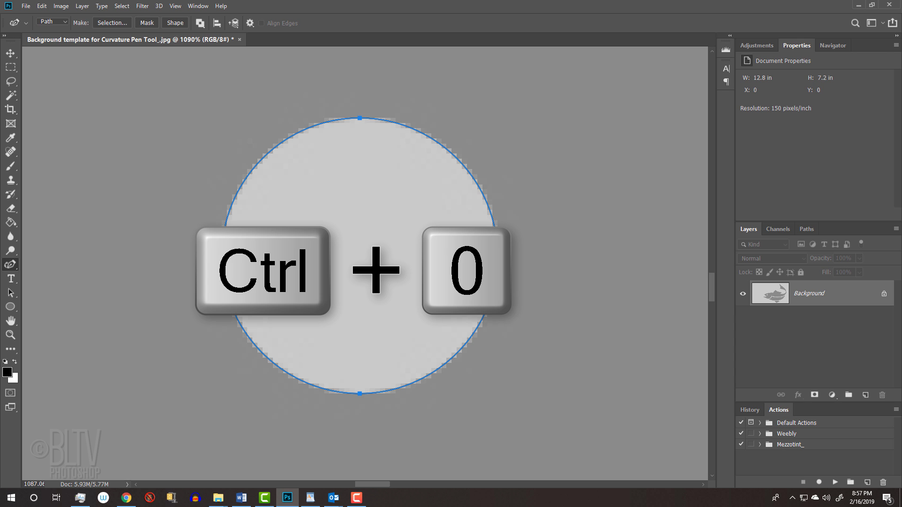
# Fit the image, convert the fish path to shape layer Shape 1, and fill it blue #0066ff.
pyautogui.hotkey('ctrl', '0')
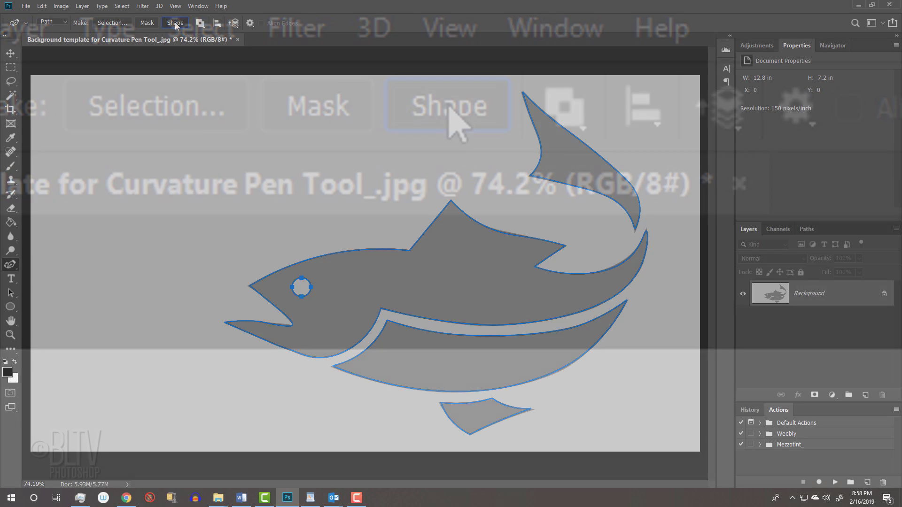
pyautogui.click(448, 109)
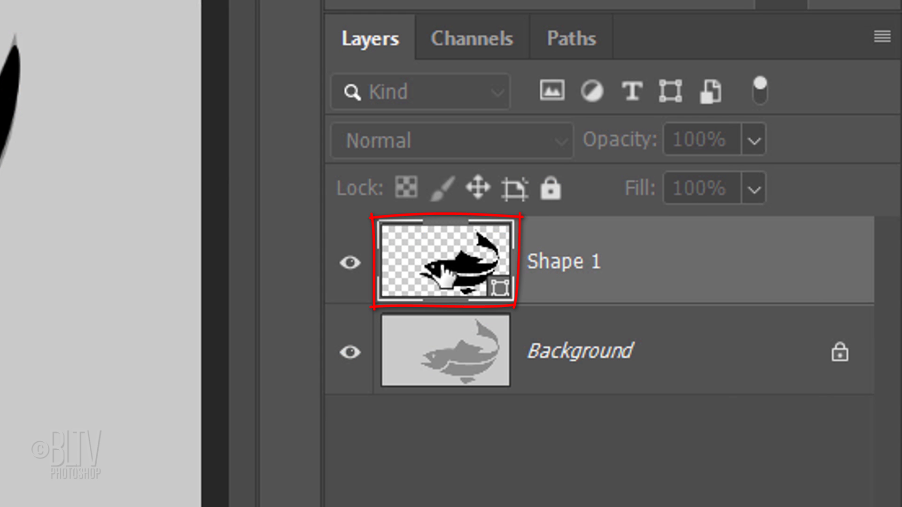
pyautogui.doubleClick(445, 278)
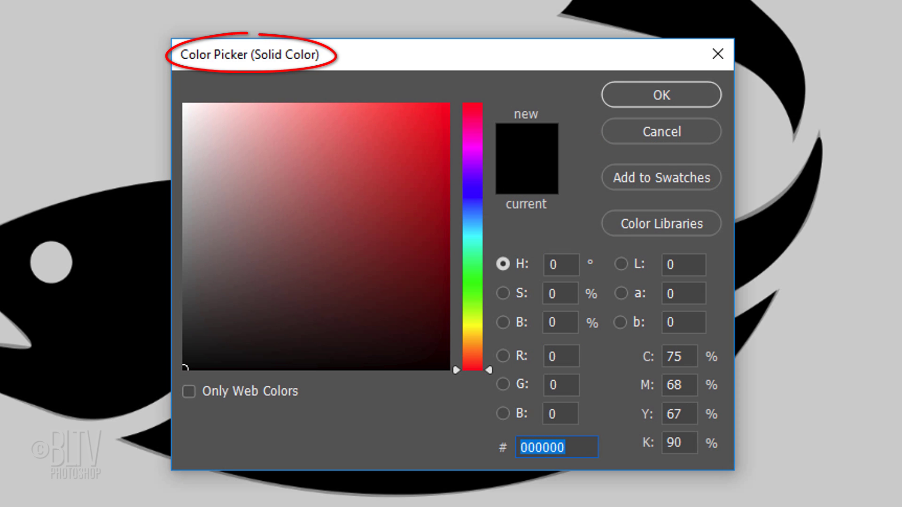
pyautogui.click(388, 151)
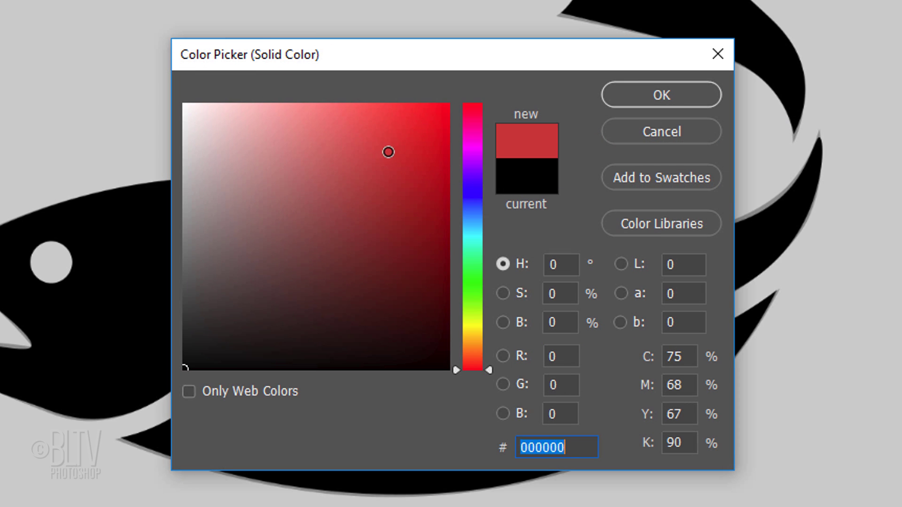
pyautogui.moveTo(388, 151); pyautogui.dragTo(468, 88)
pyautogui.click(475, 210)
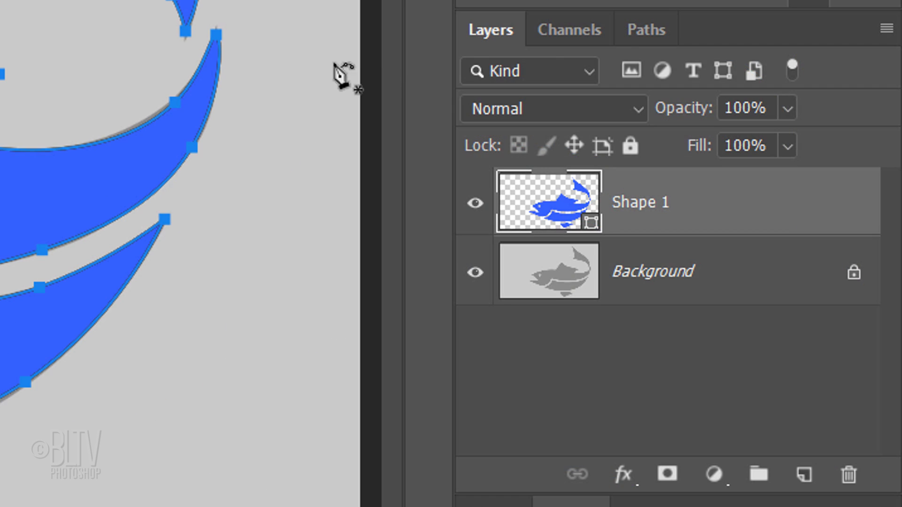
# Deselect the fish path in the Paths panel and return to Layers.
pyautogui.click(644, 30)
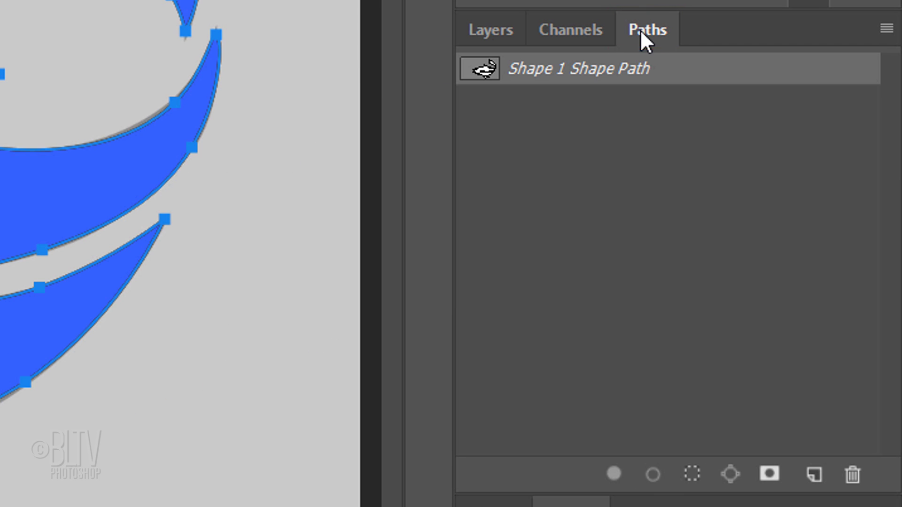
pyautogui.click(639, 146)
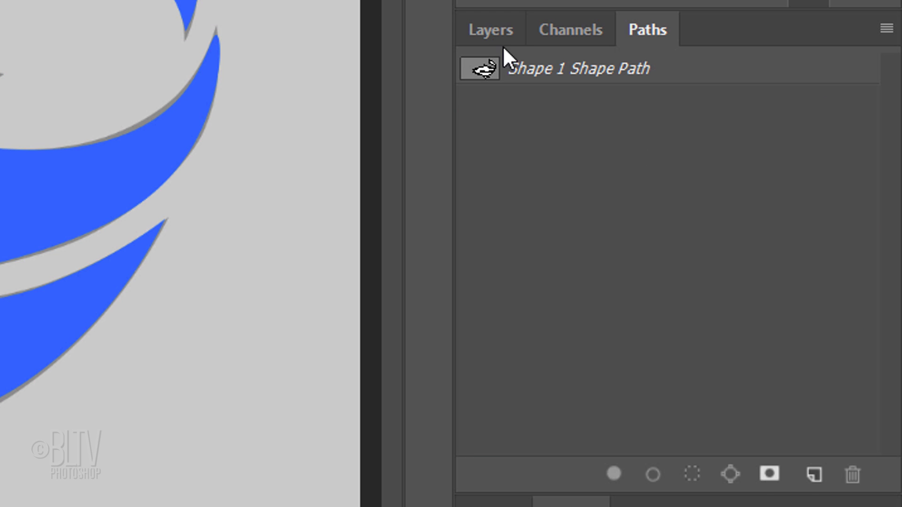
pyautogui.click(490, 29)
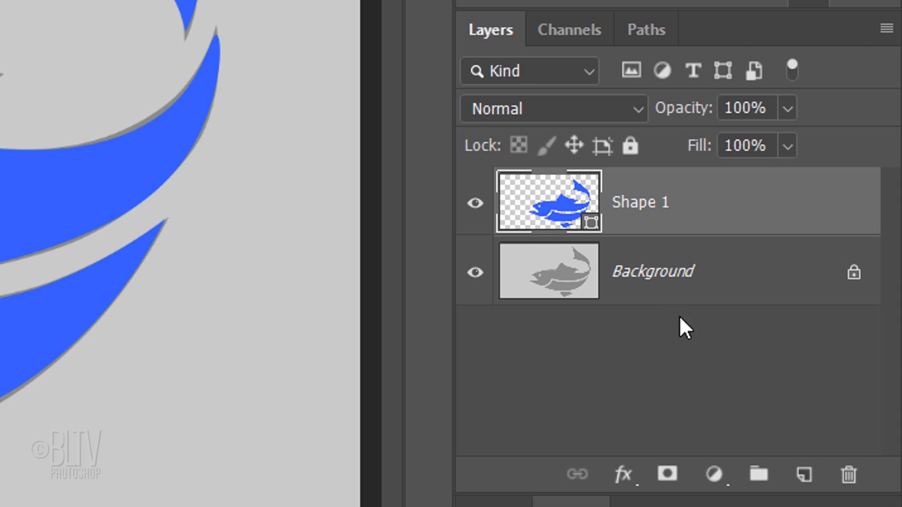
# Add Layer 1 below Shape 1 and fill it with White.
pyautogui.keyDown('ctrl'); pyautogui.click(801, 478); pyautogui.keyUp('ctrl')
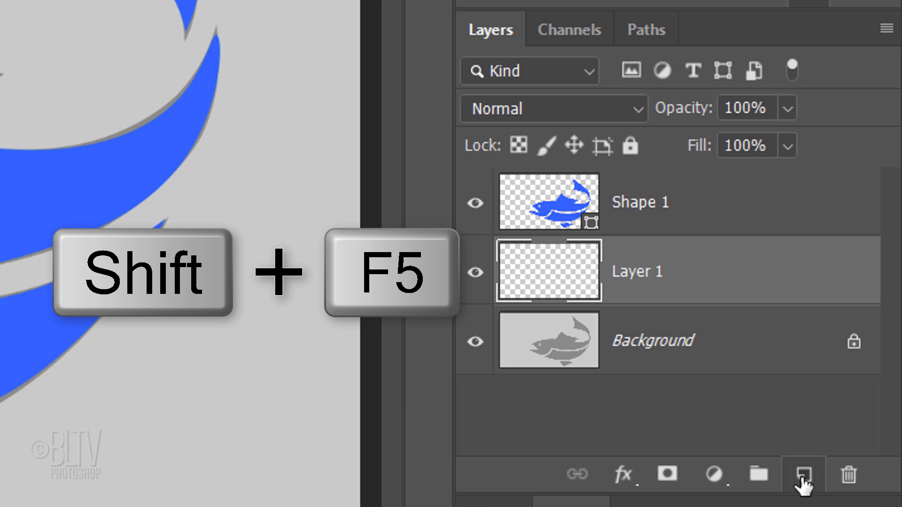
pyautogui.hotkey('shift', 'F5')
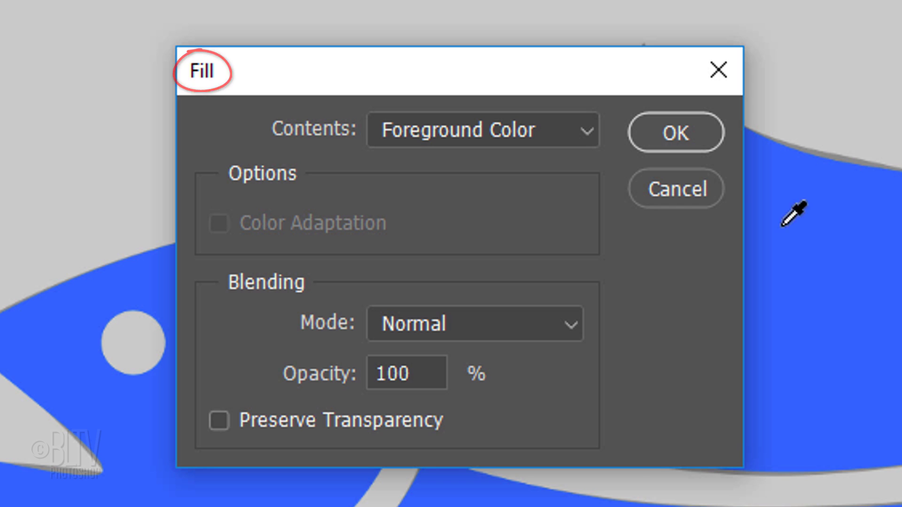
pyautogui.click(494, 133)
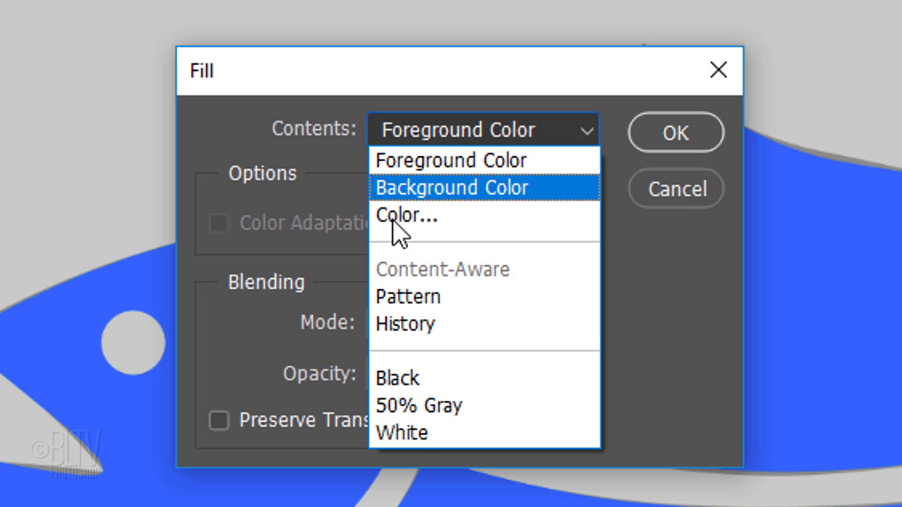
pyautogui.click(407, 433)
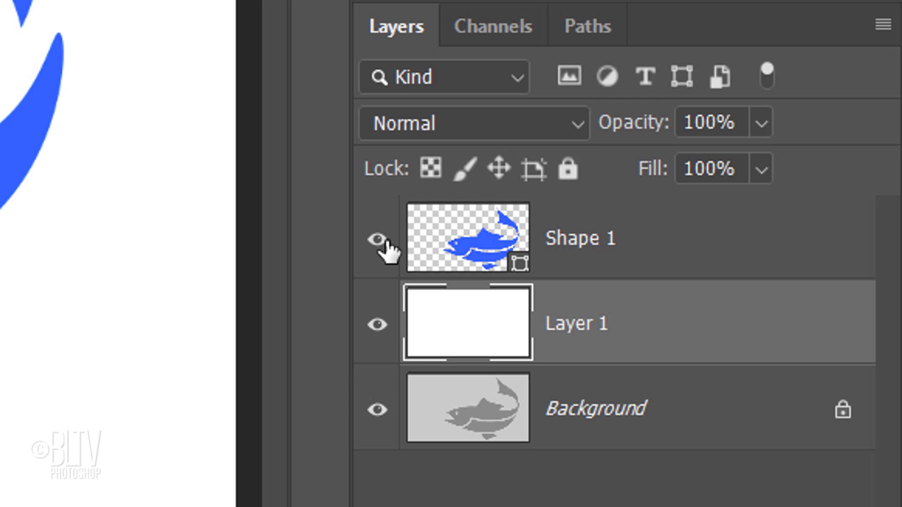
# With Shape 1 and the Path Selection Tool, marquee-select the whole fish and drag it left.
pyautogui.click(459, 255)
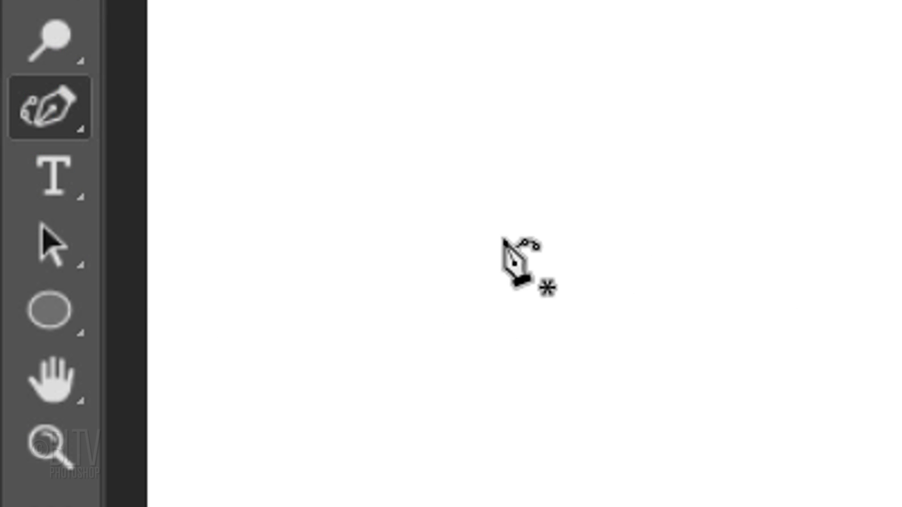
pyautogui.click(45, 249)
pyautogui.rightClick(45, 248)
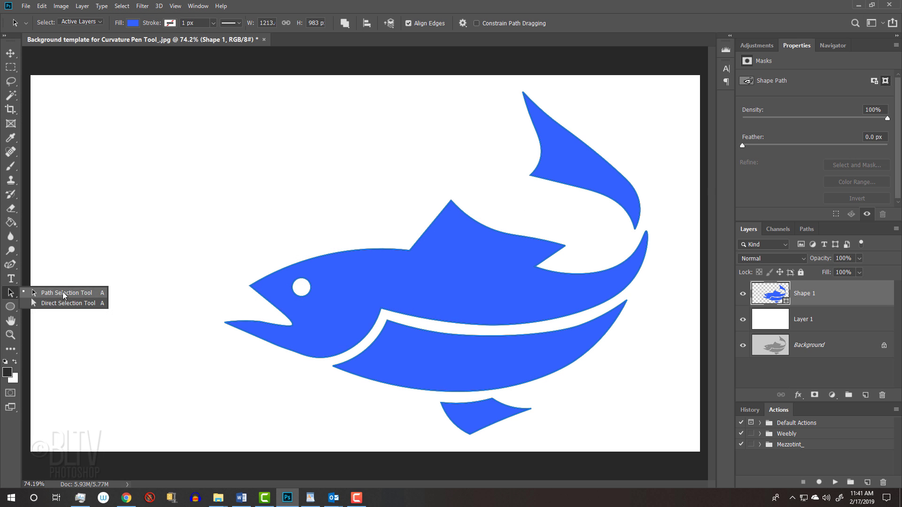
pyautogui.click(301, 249)
pyautogui.moveTo(153, 82); pyautogui.dragTo(662, 439)
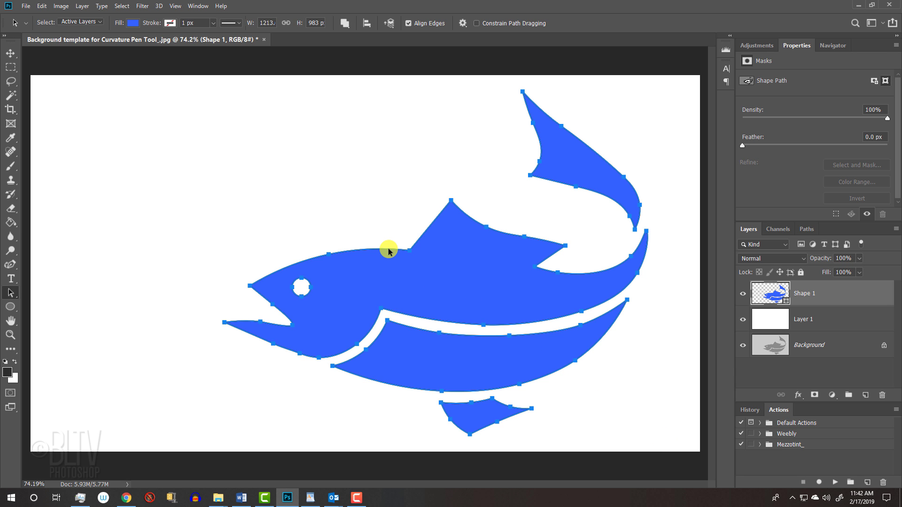
pyautogui.moveTo(388, 251); pyautogui.dragTo(315, 247)
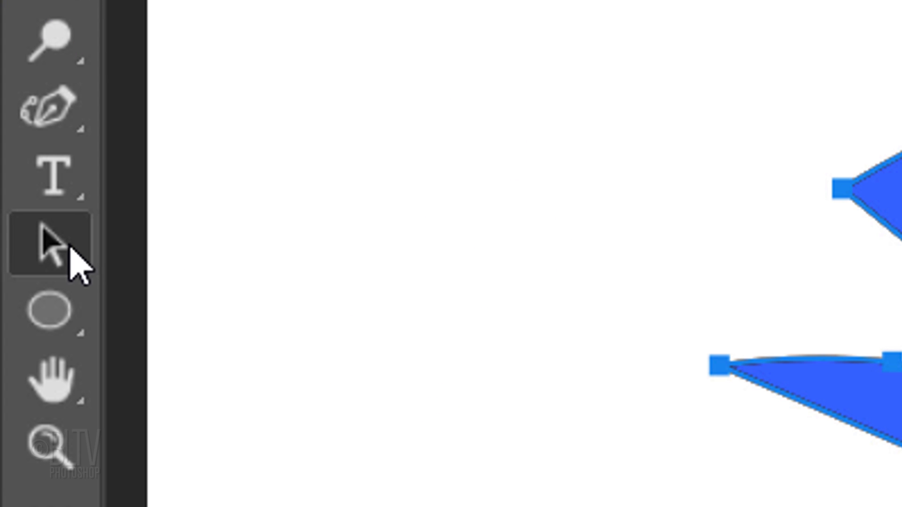
# Show the hidden Path Selection flyout to reveal the Direct Selection Tool.
pyautogui.rightClick(14, 295)
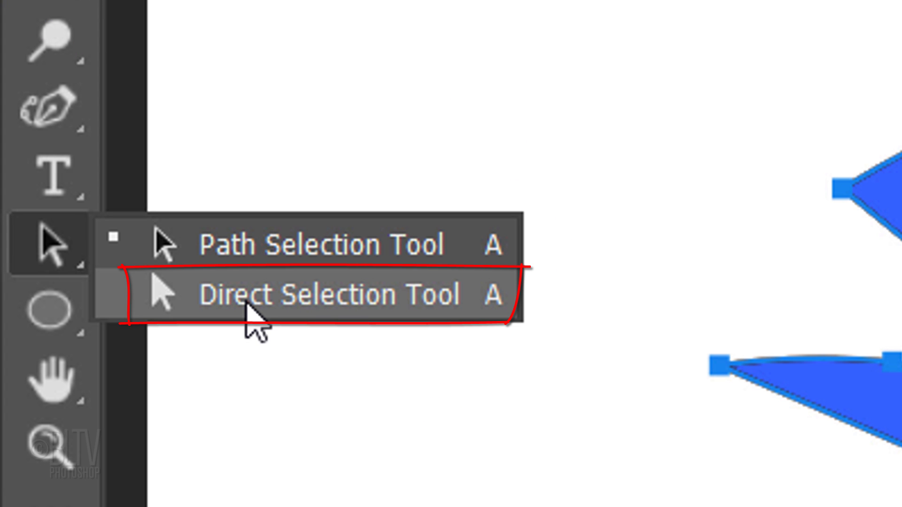